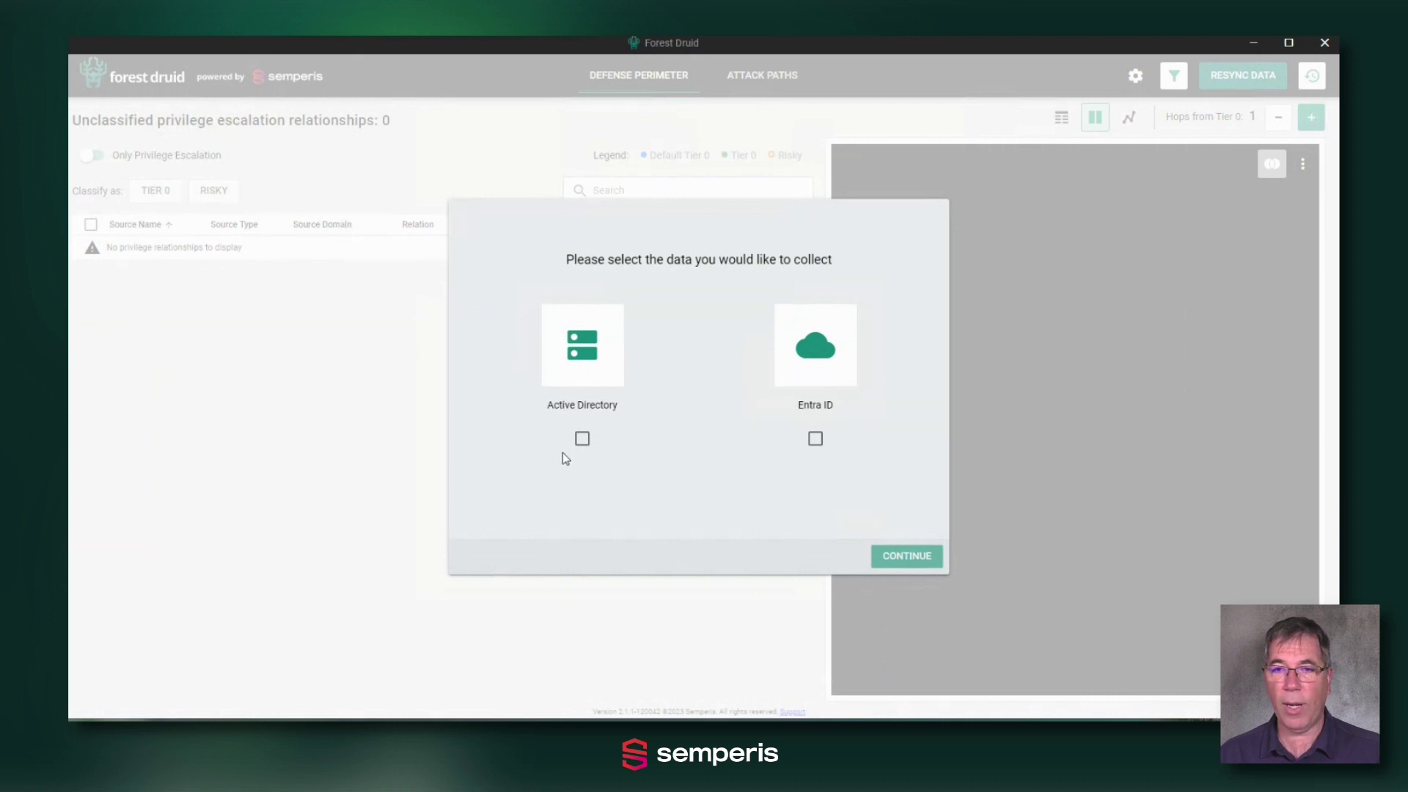
- Collect Active Directory data, syncing 714 users, 182 groups and 21 computers
left_click(582, 440)
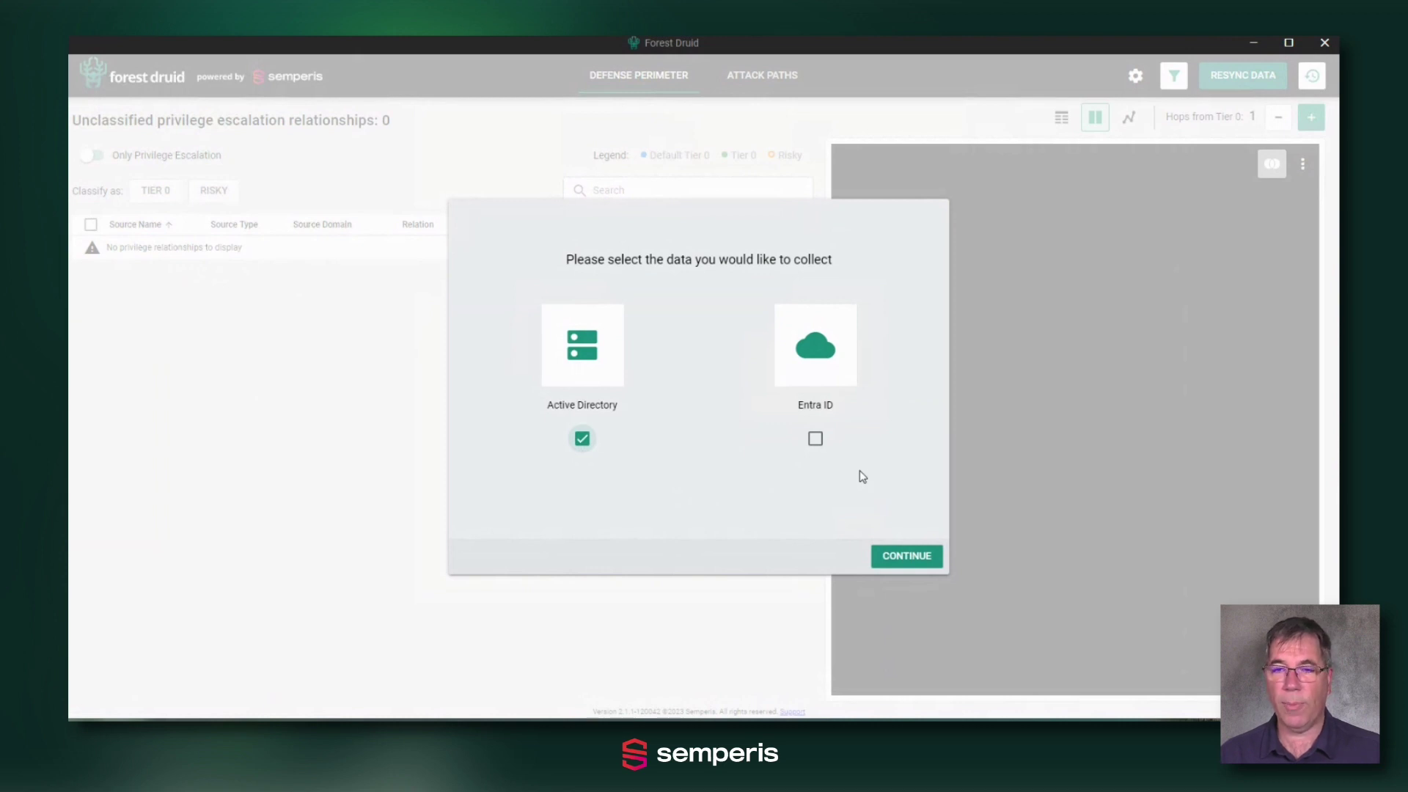
left_click(905, 559)
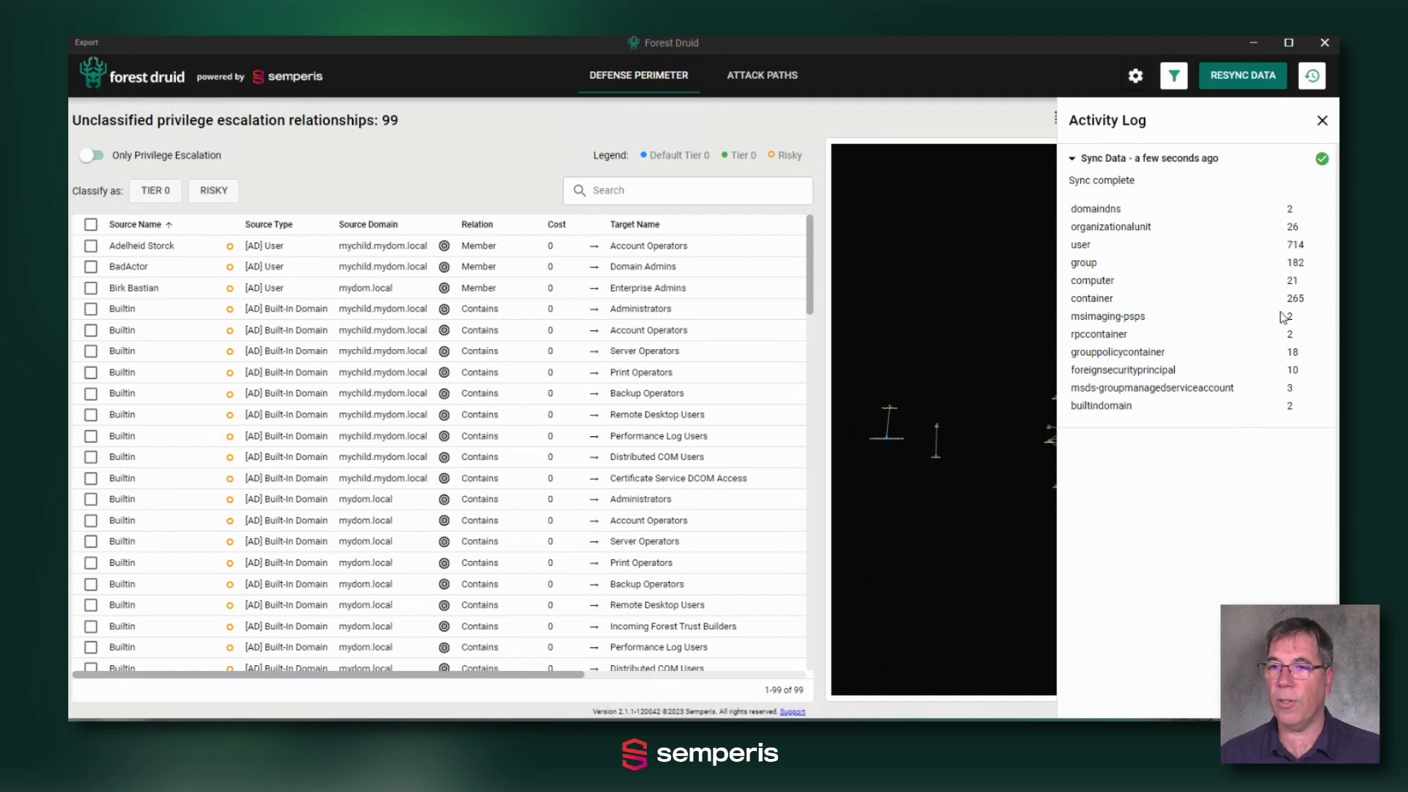
- Close the Activity Log and browse the 99 relationships in the table and graph
left_click(1321, 123)
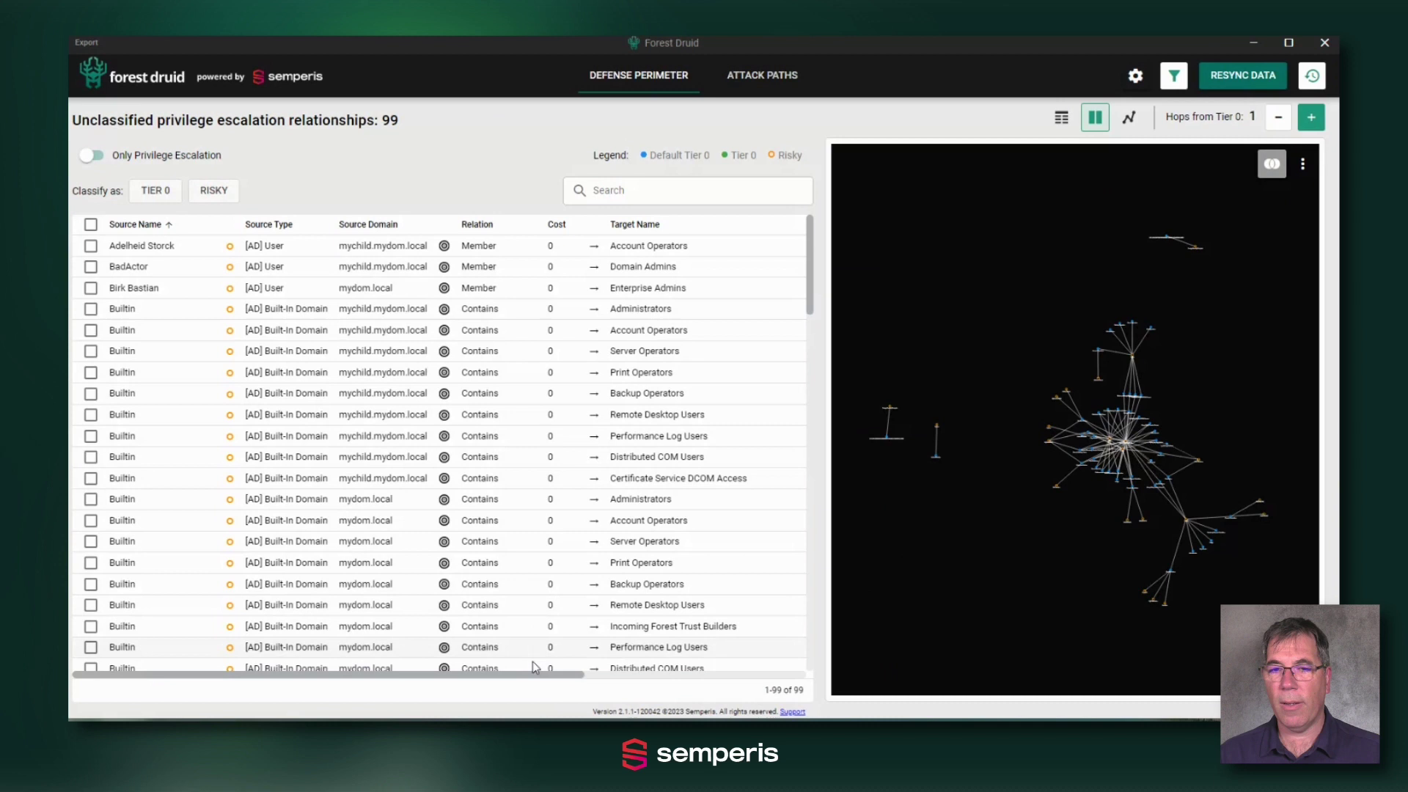
left_click_drag(547, 677, 774, 694)
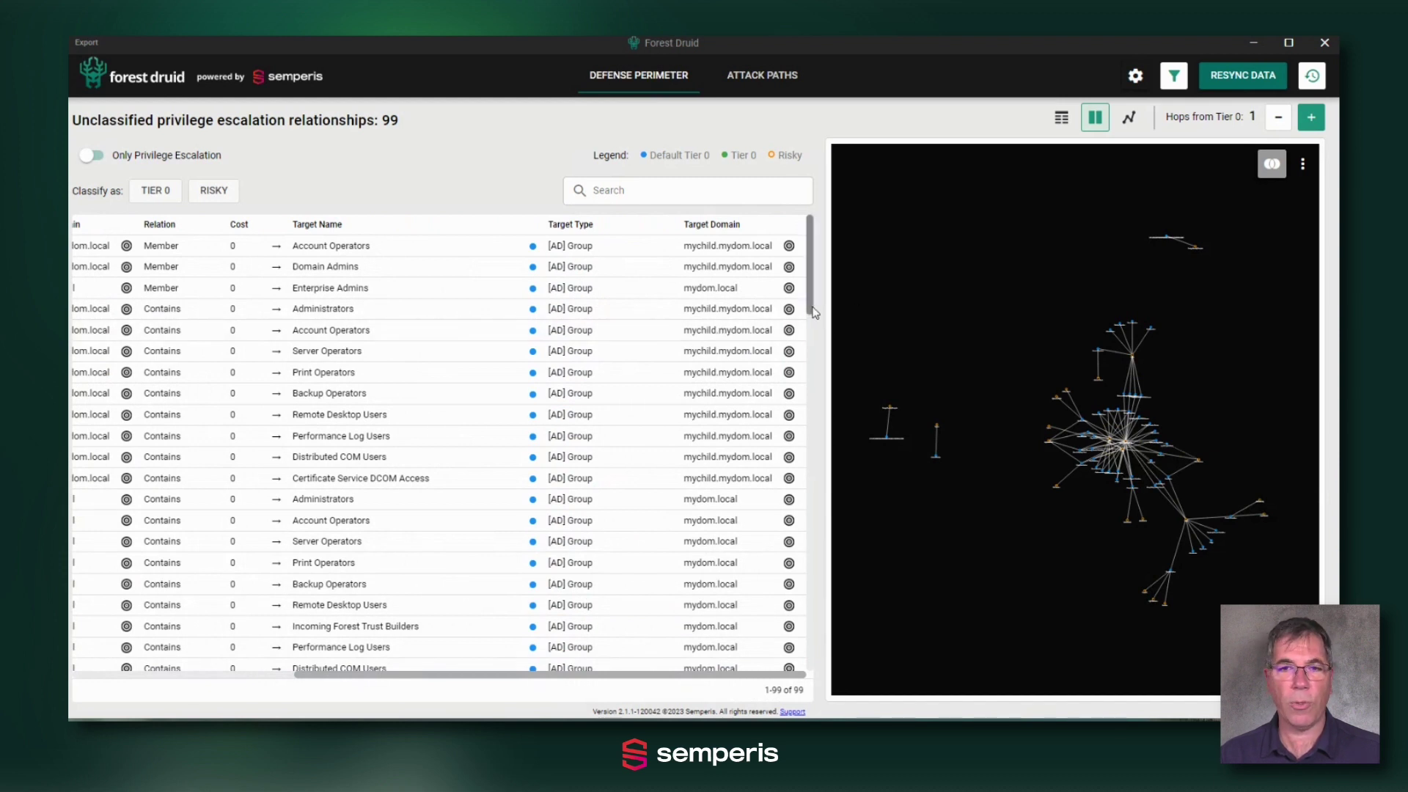
left_click_drag(812, 312, 798, 417)
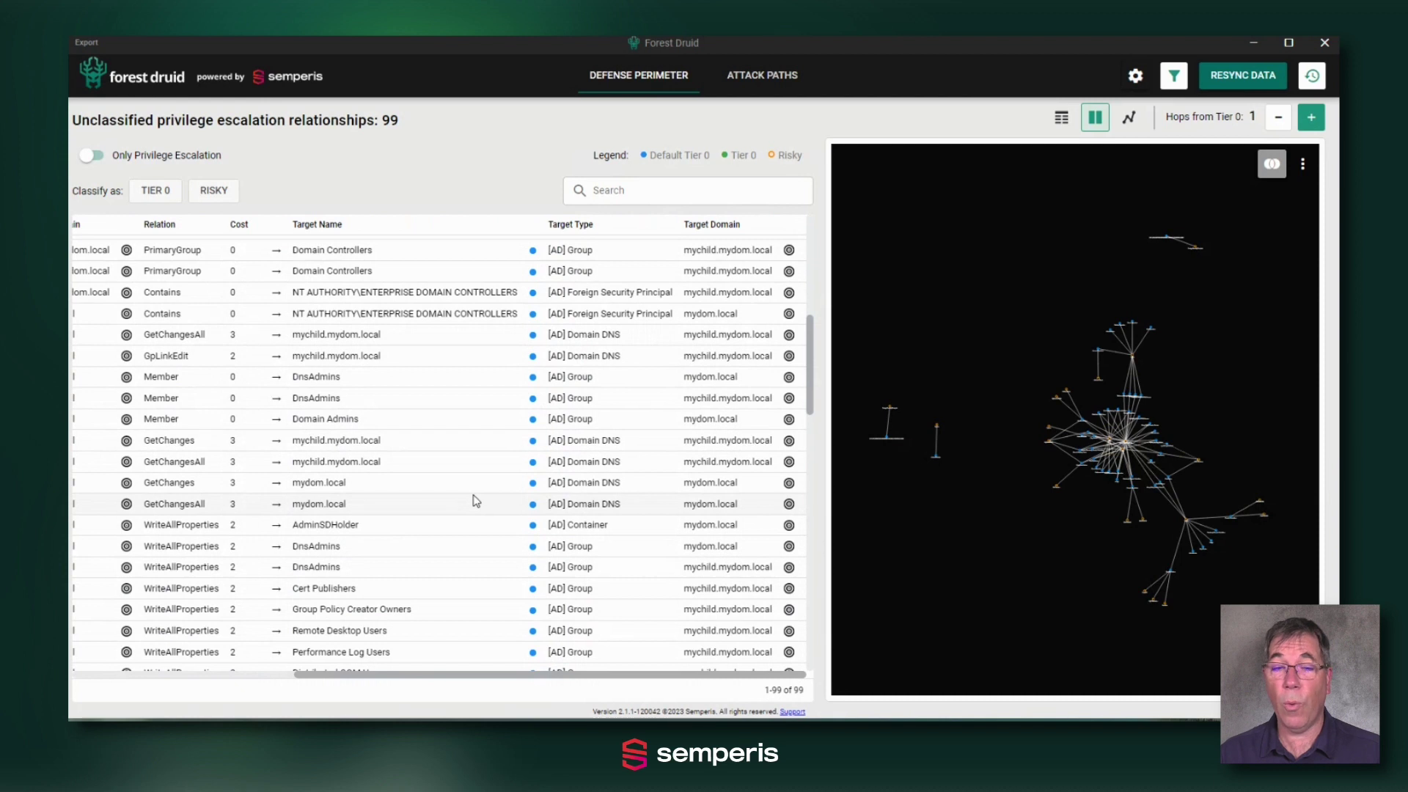
left_click(192, 675)
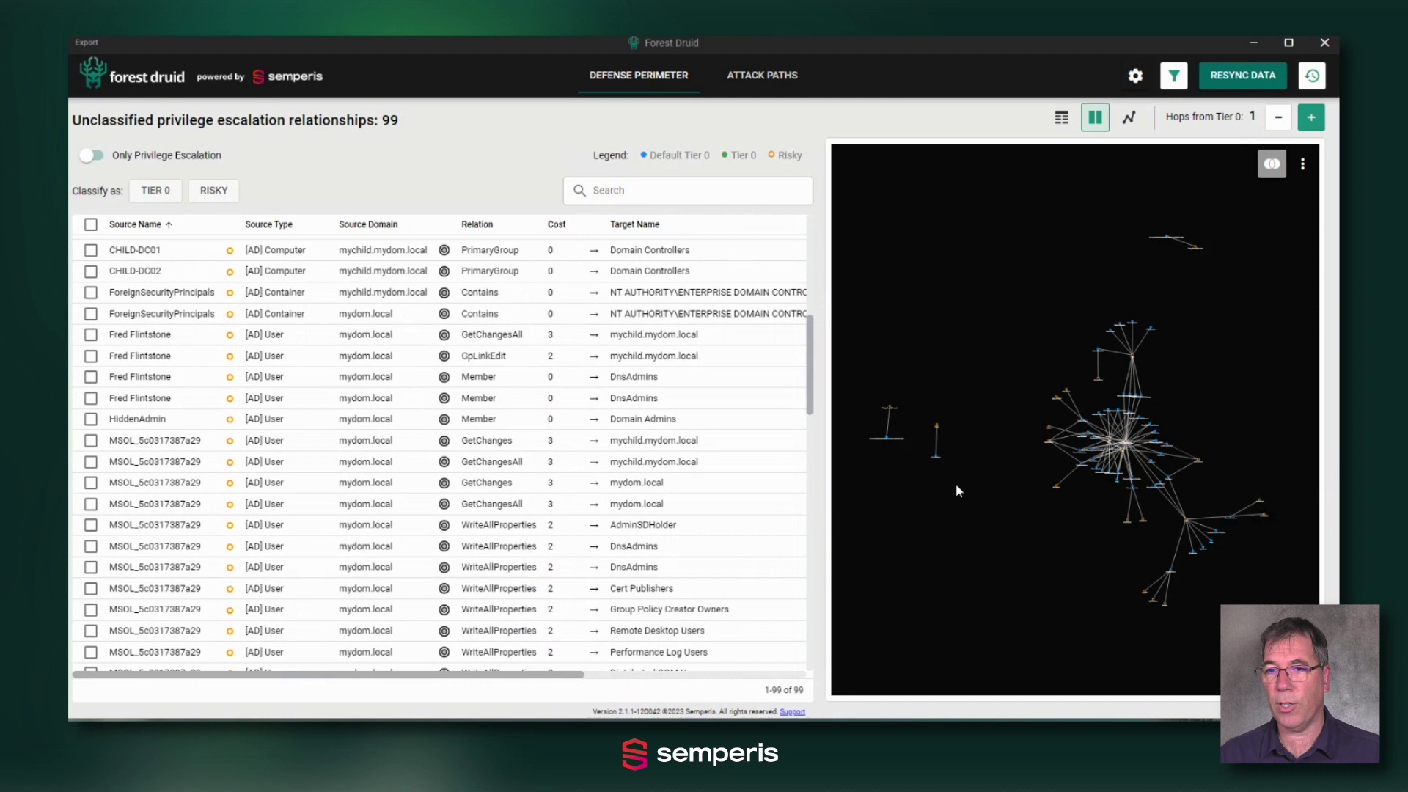
scroll(1147, 480, "up", 5)
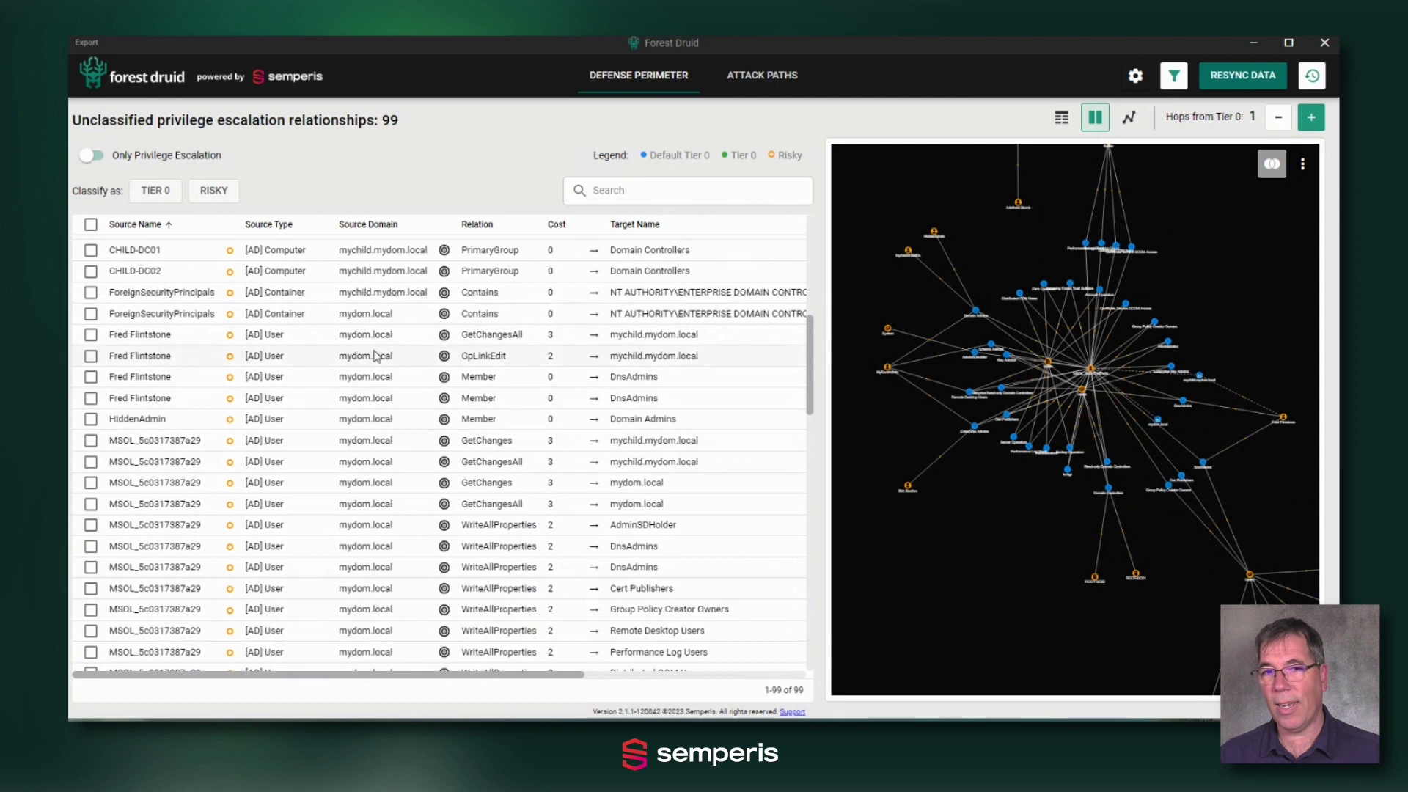
scroll(375, 356, "up", 1)
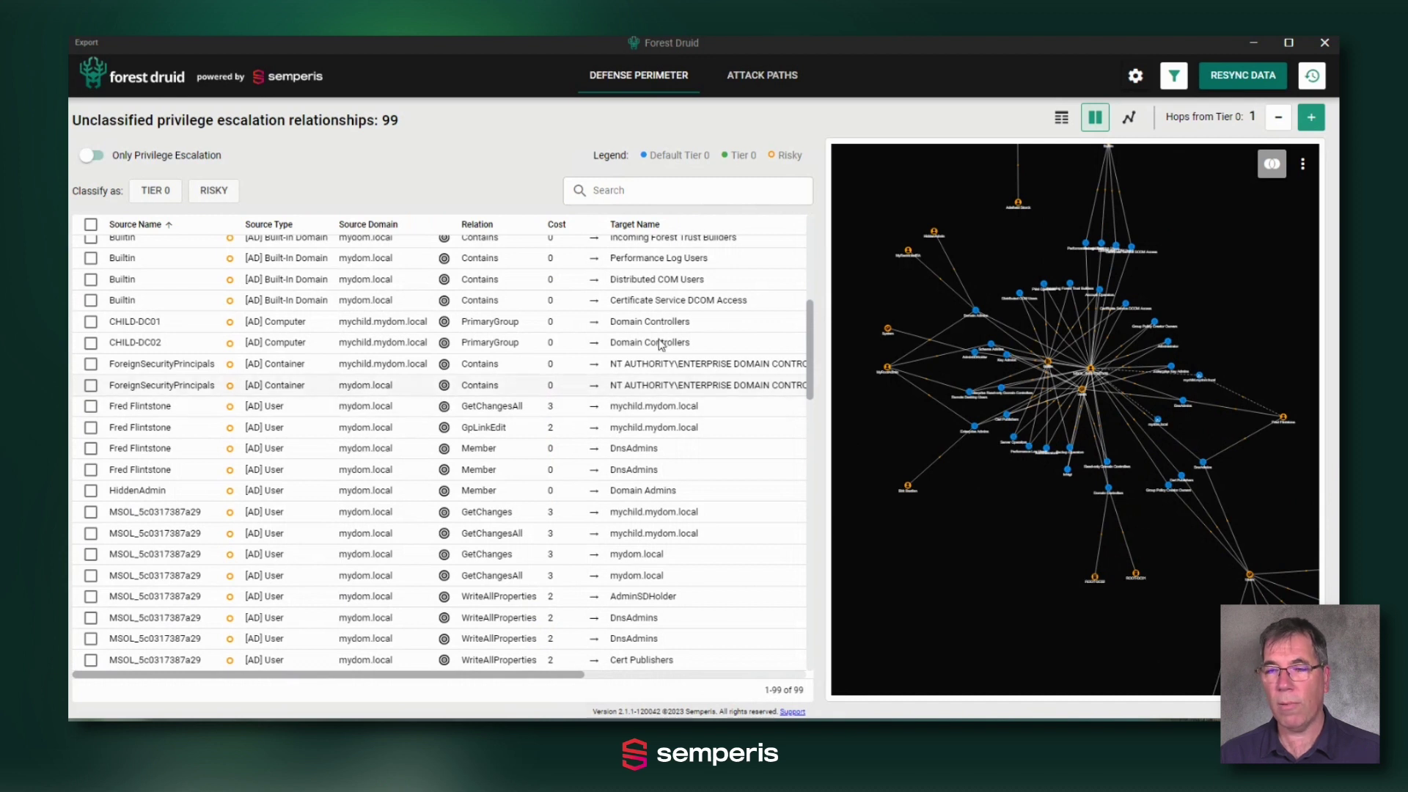
- Exclude mychild.mydom.local so Defense Perimeter shows only mydom.local's 61 relationships
left_click(1186, 83)
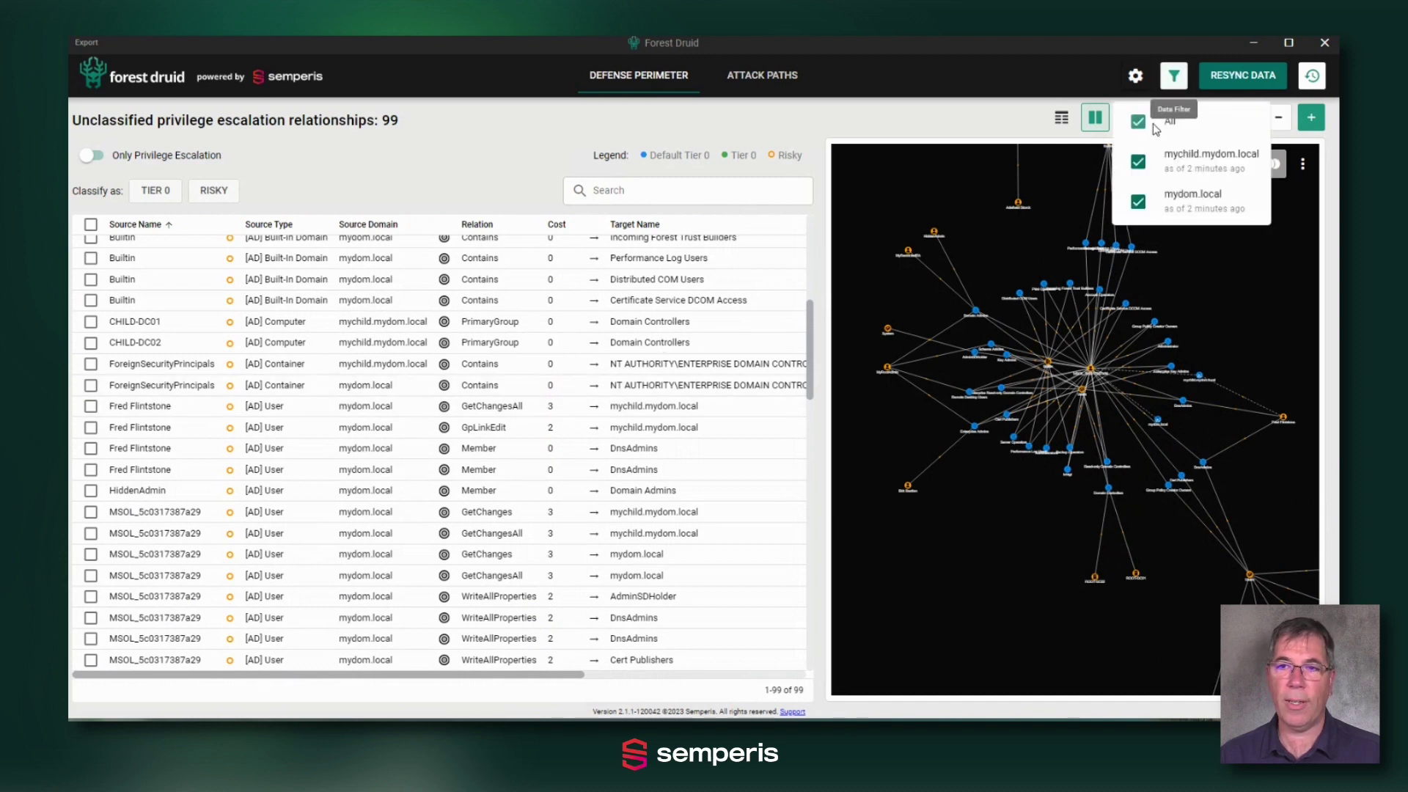
left_click(1139, 163)
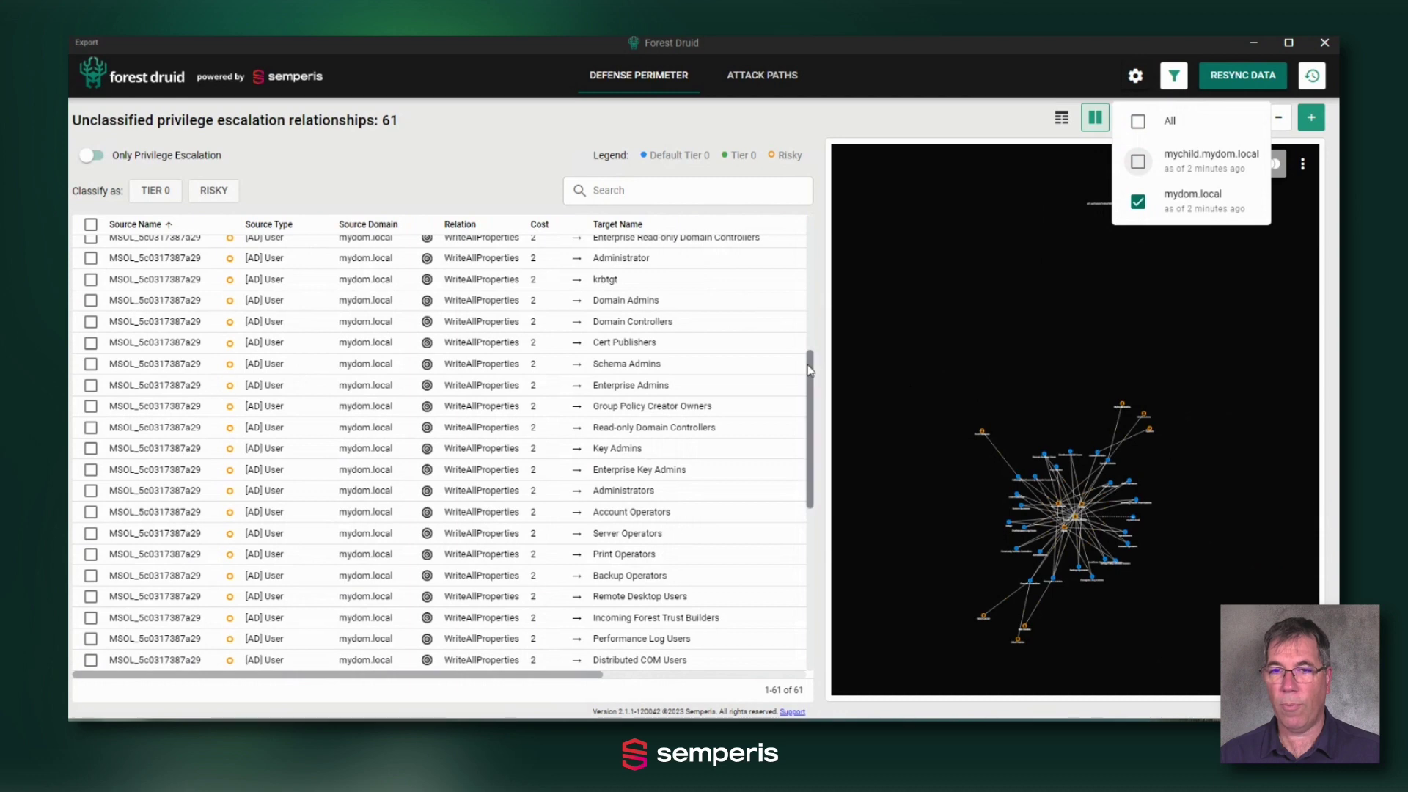
left_click_drag(810, 370, 823, 227)
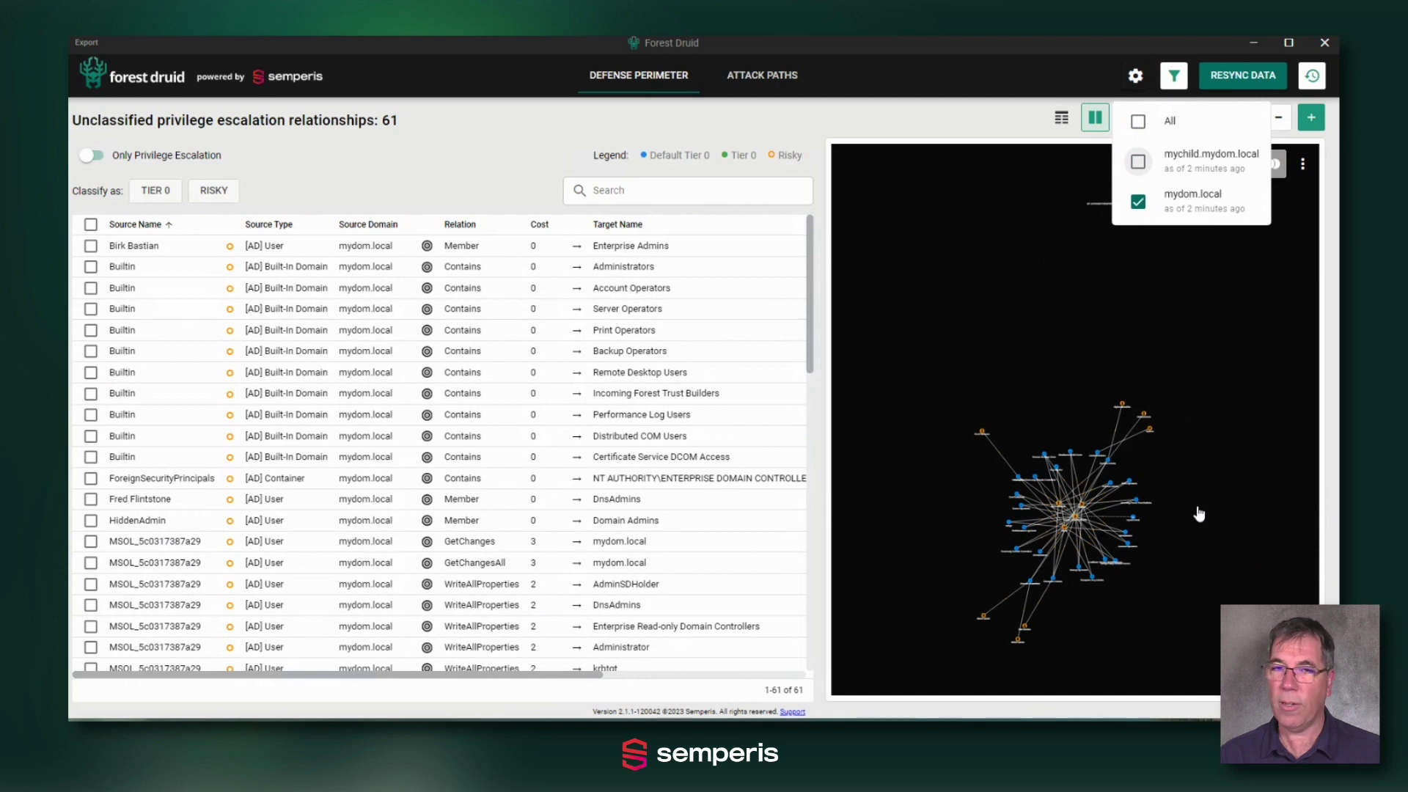
left_click_drag(1197, 503, 1214, 435)
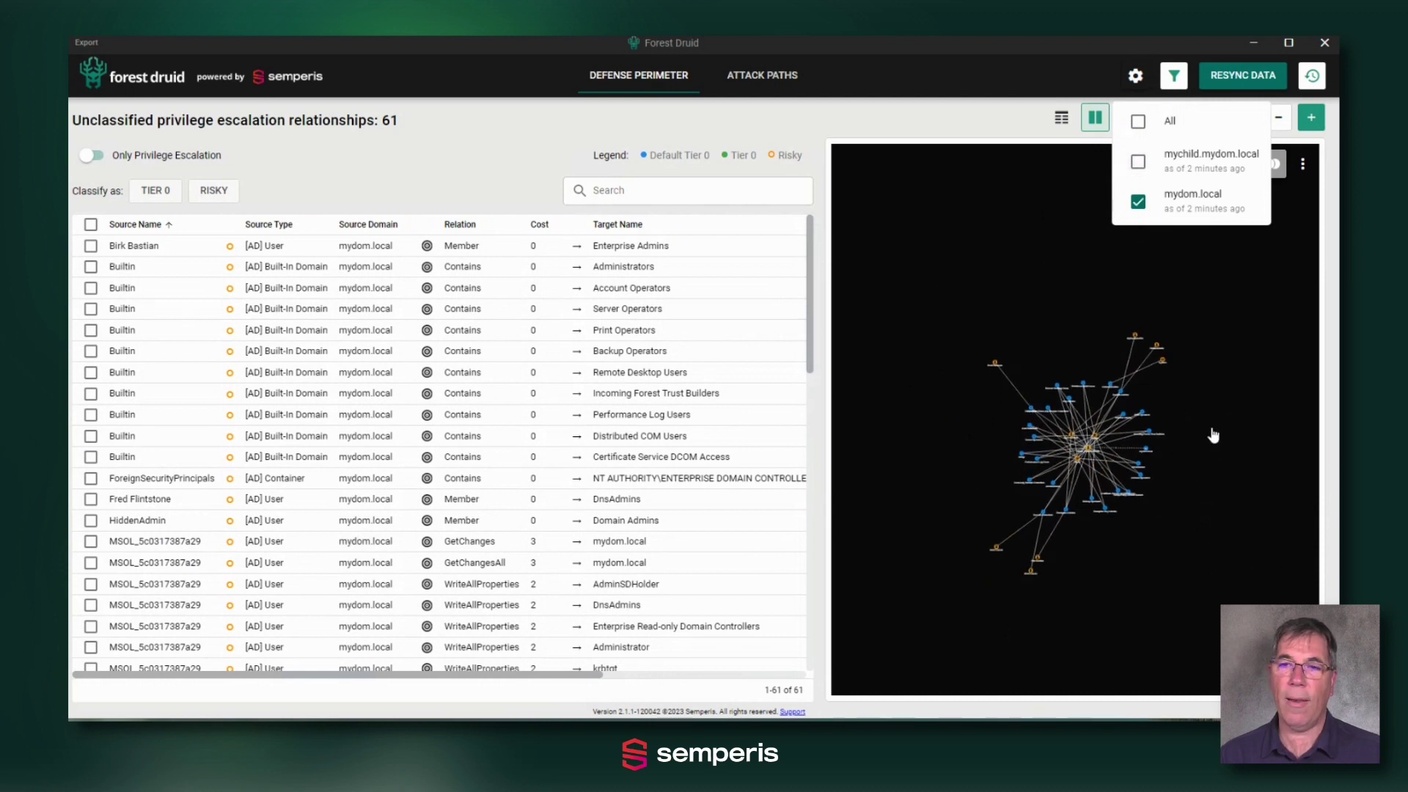
left_click(990, 122)
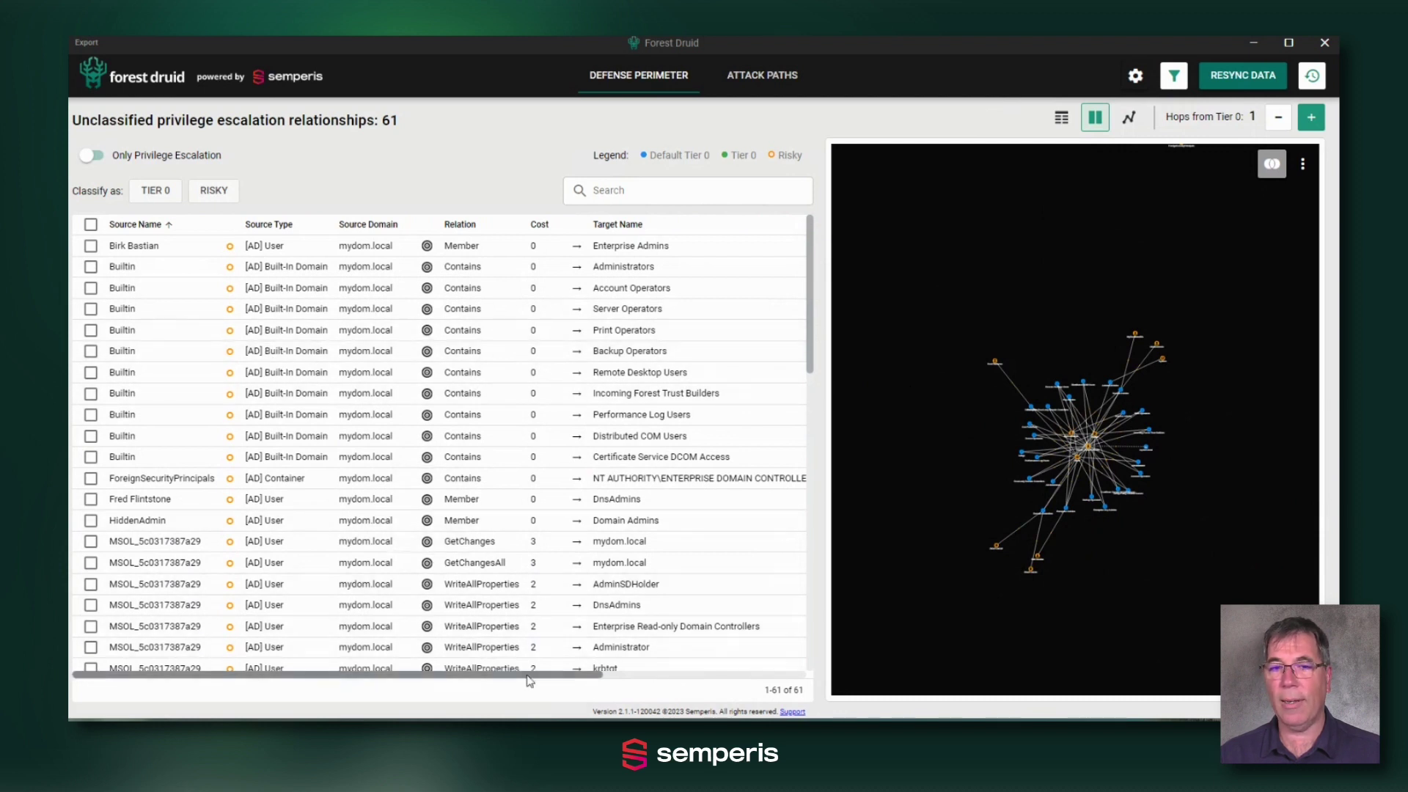
mouse_move(543, 680)
left_mouse_down()
mouse_move(675, 685)
mouse_move(538, 682)
left_mouse_up()
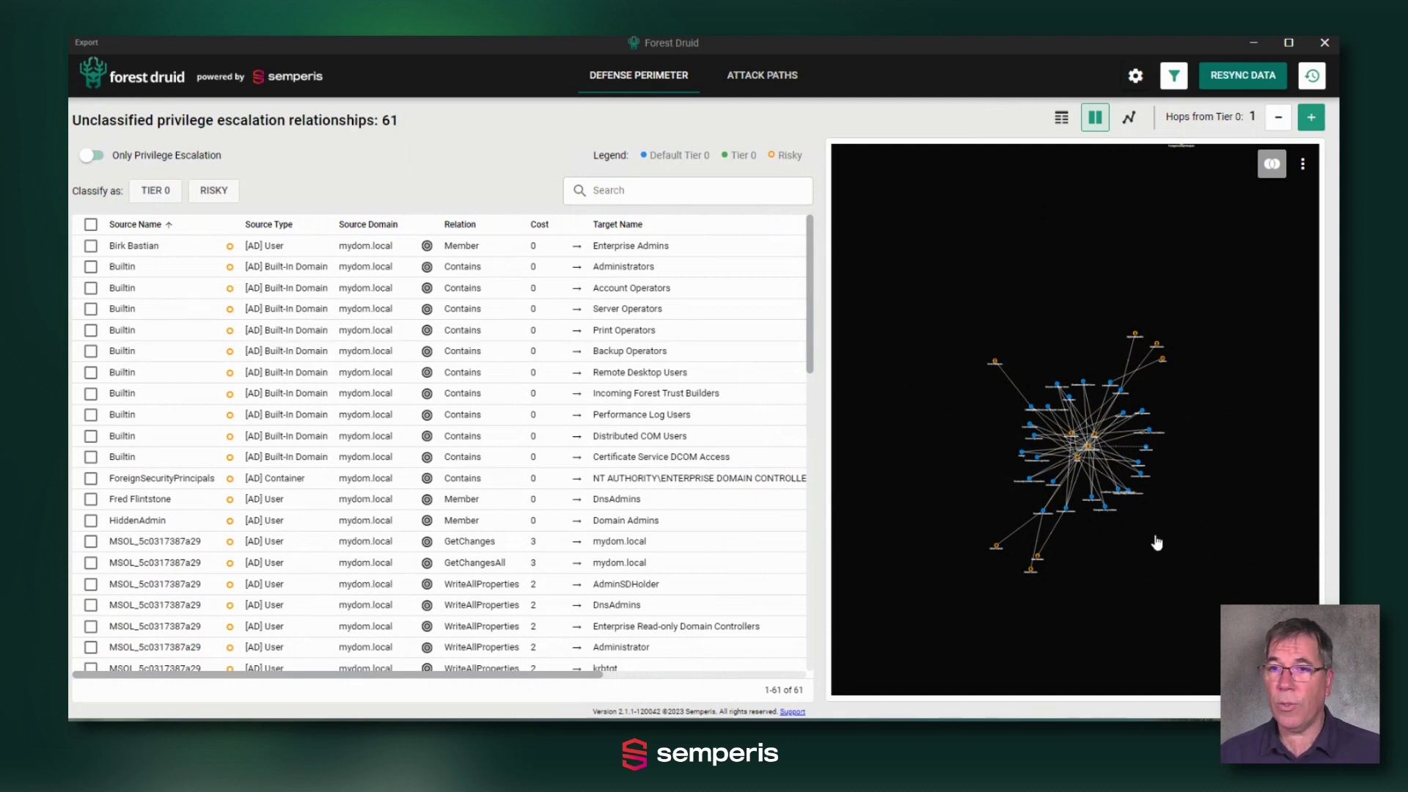
scroll(1159, 542, "up", 3)
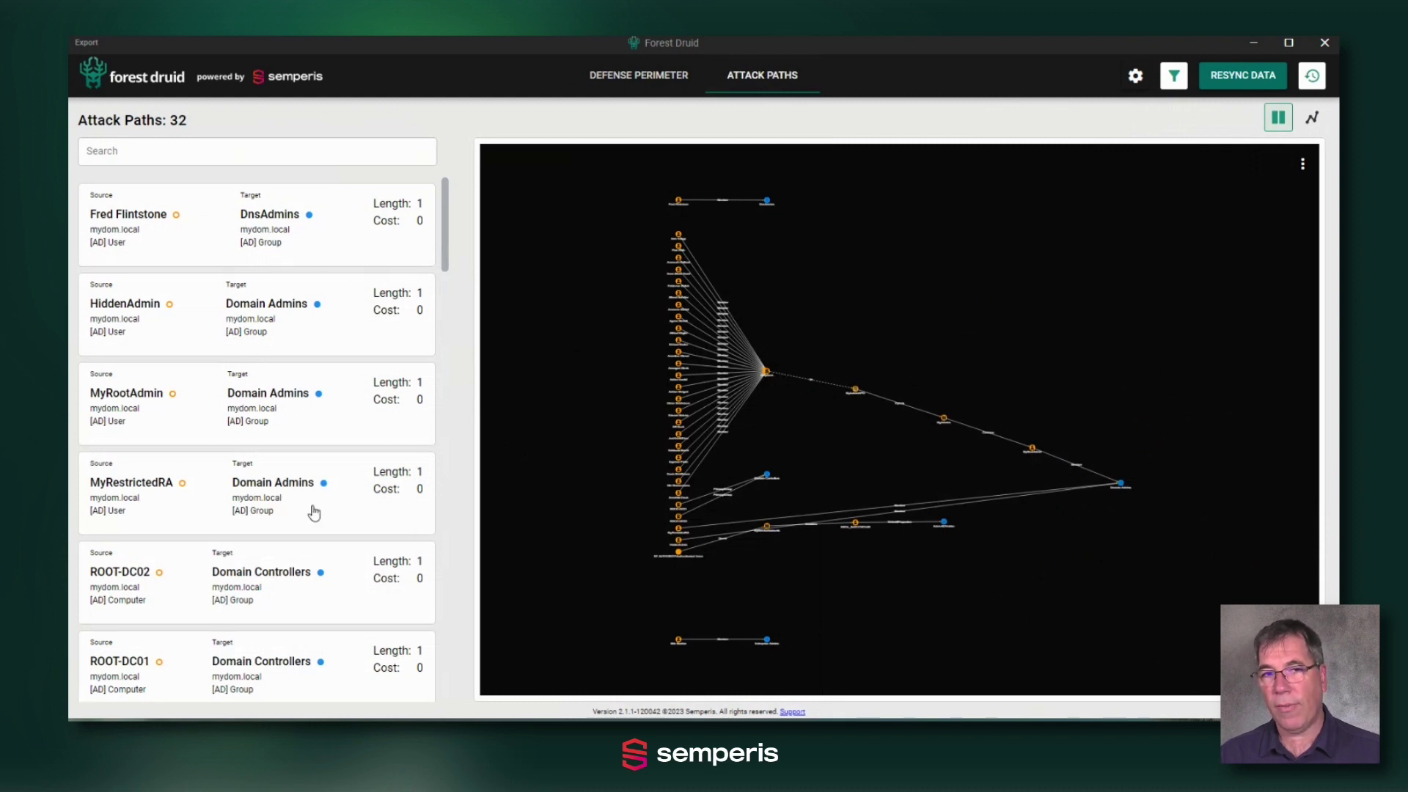
- Isolate the first attack path: a mydom.local user who is a Member of DnsAdmins
scroll(318, 548, "down", 3)
scroll(308, 588, "up", 3)
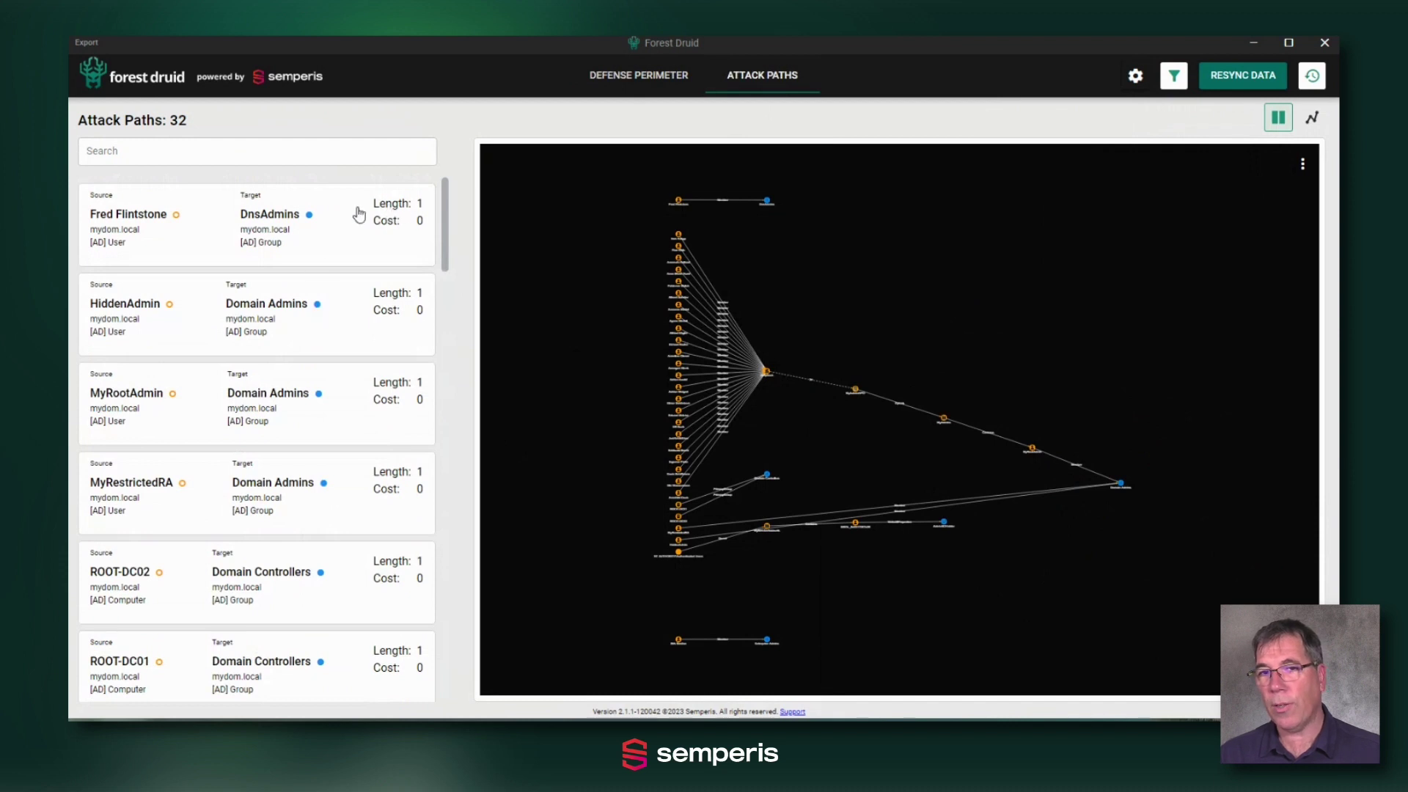
left_click(396, 246)
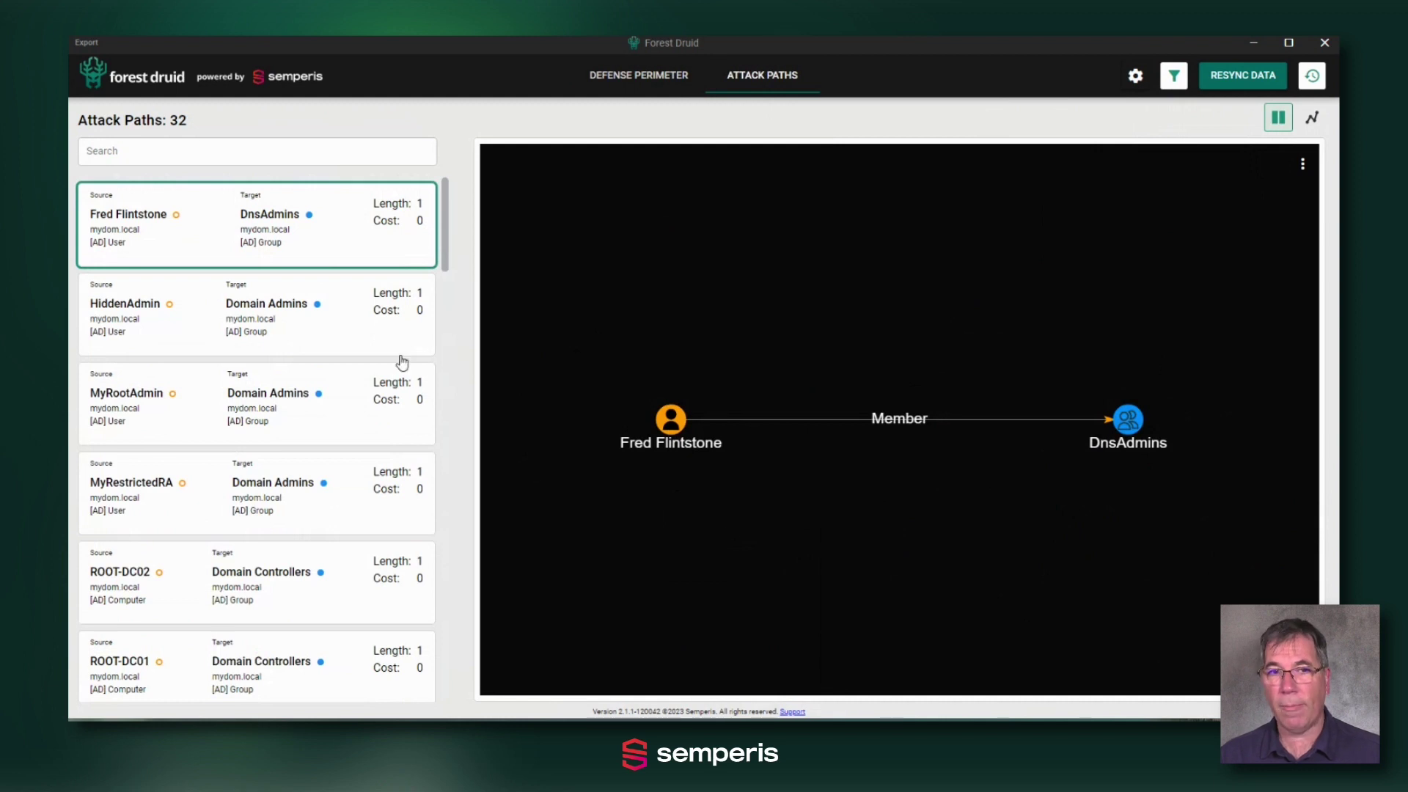
- Trace the length-5 path to Domain Admins via HelpDesk, MyAdminGPO, MyAdmins and MyRootAdmin
left_click(382, 334)
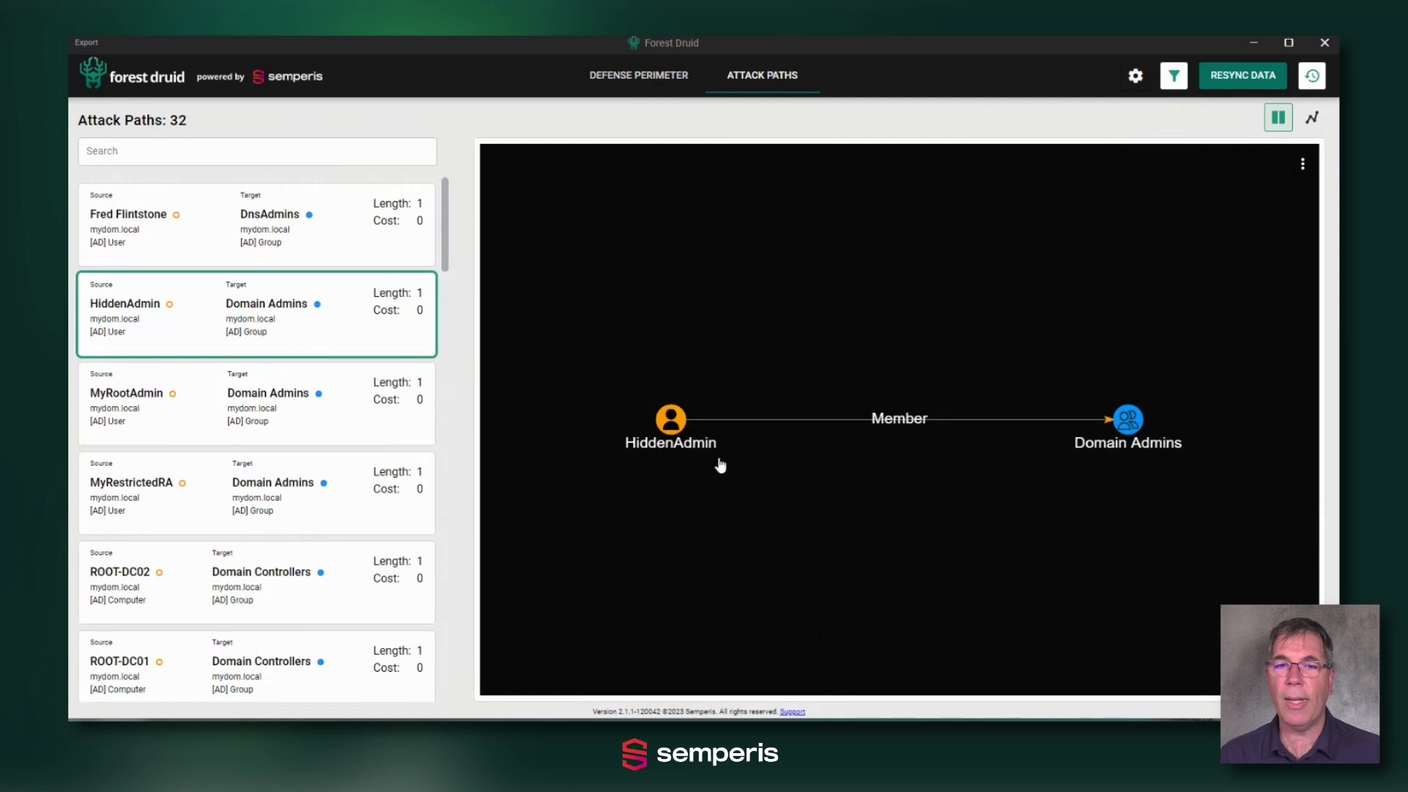
left_click_drag(449, 253, 437, 369)
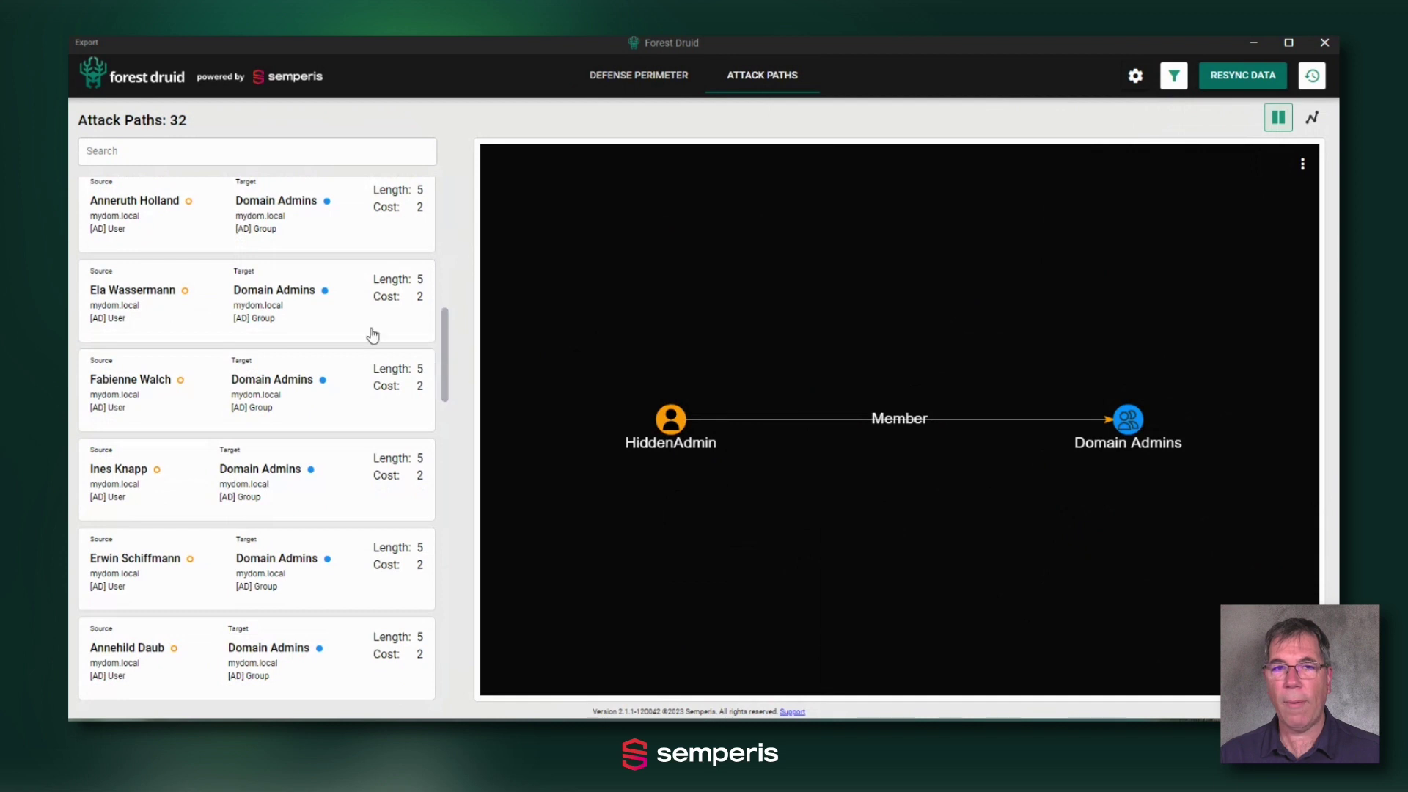
left_click(400, 291)
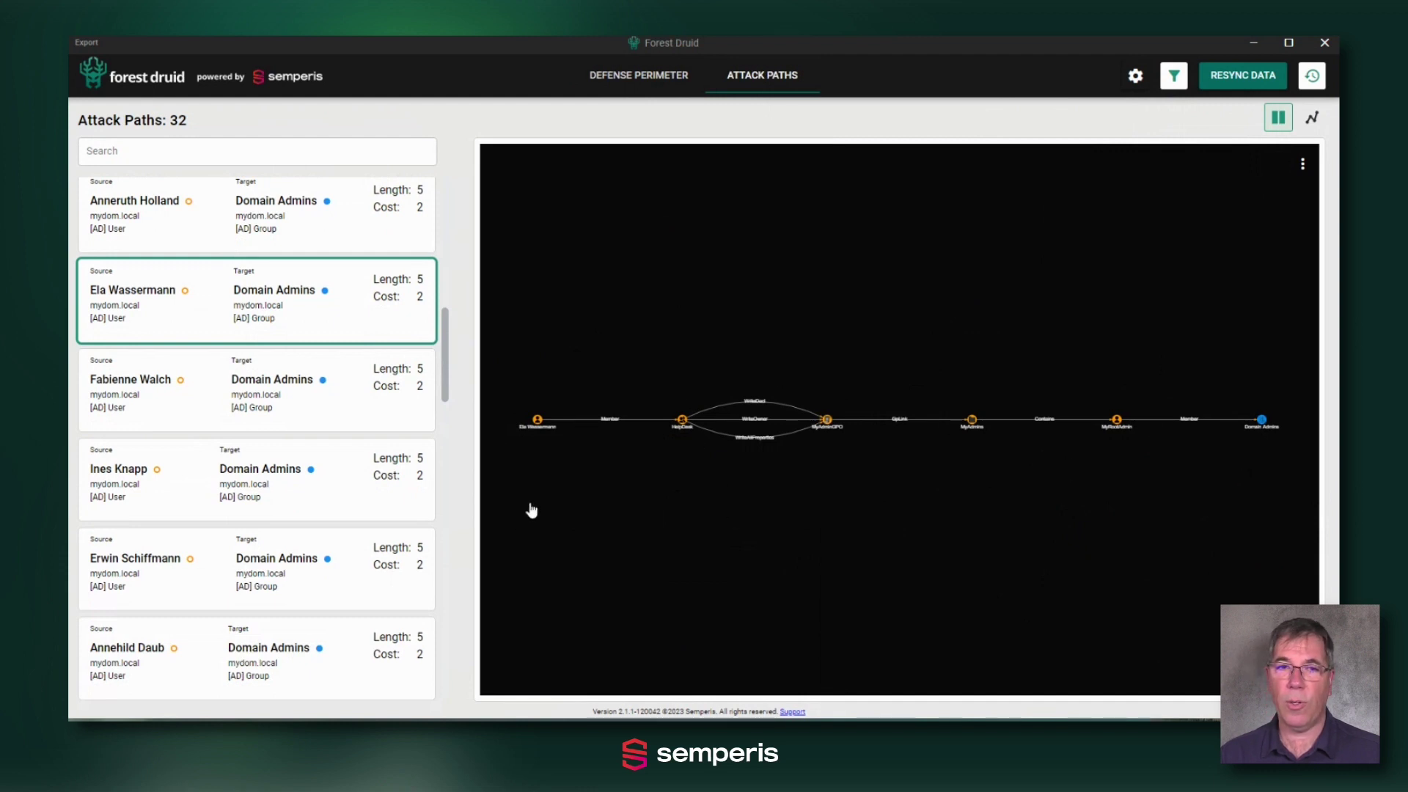
scroll(555, 475, "up", 5)
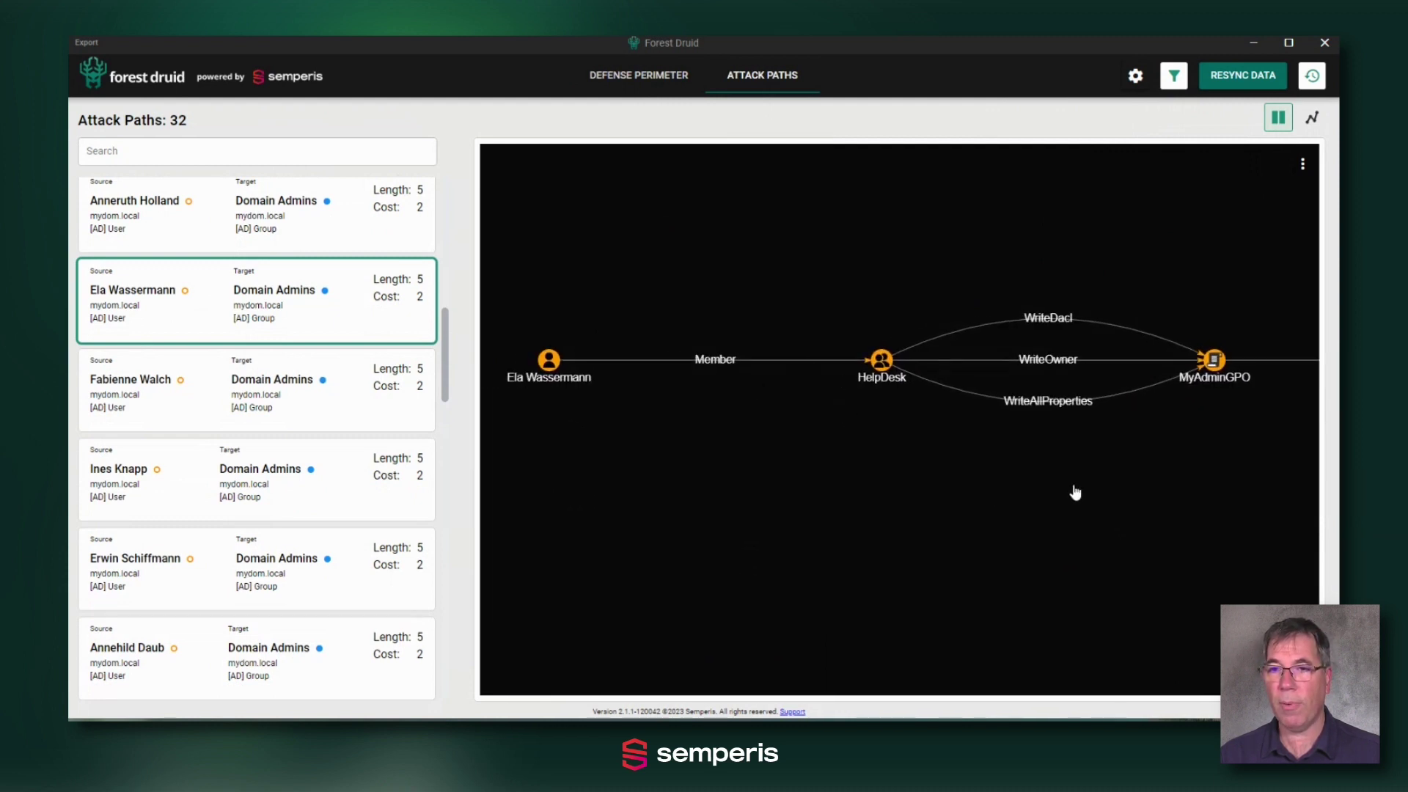
left_click_drag(1159, 494, 858, 509)
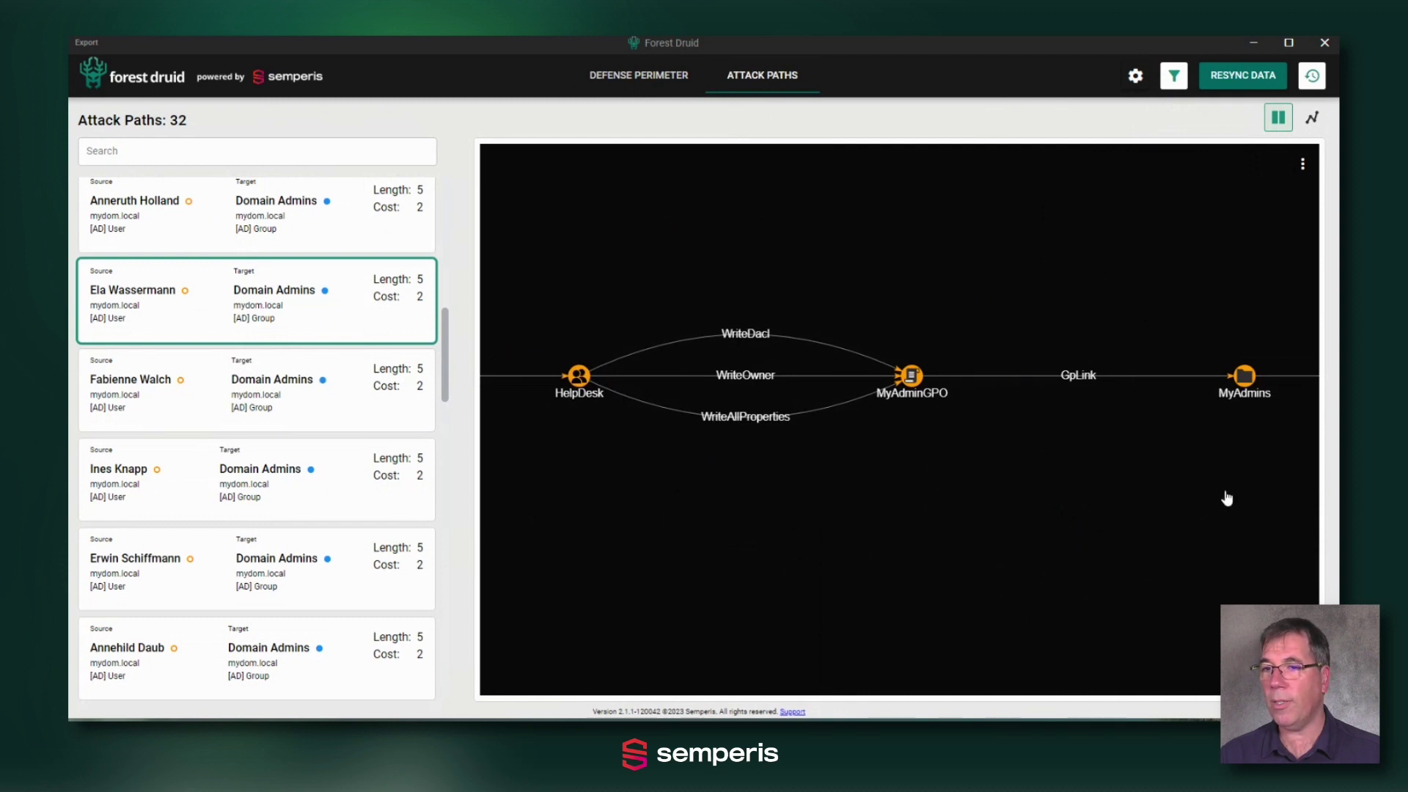
left_click_drag(1226, 497, 725, 506)
left_click_drag(1046, 525, 861, 519)
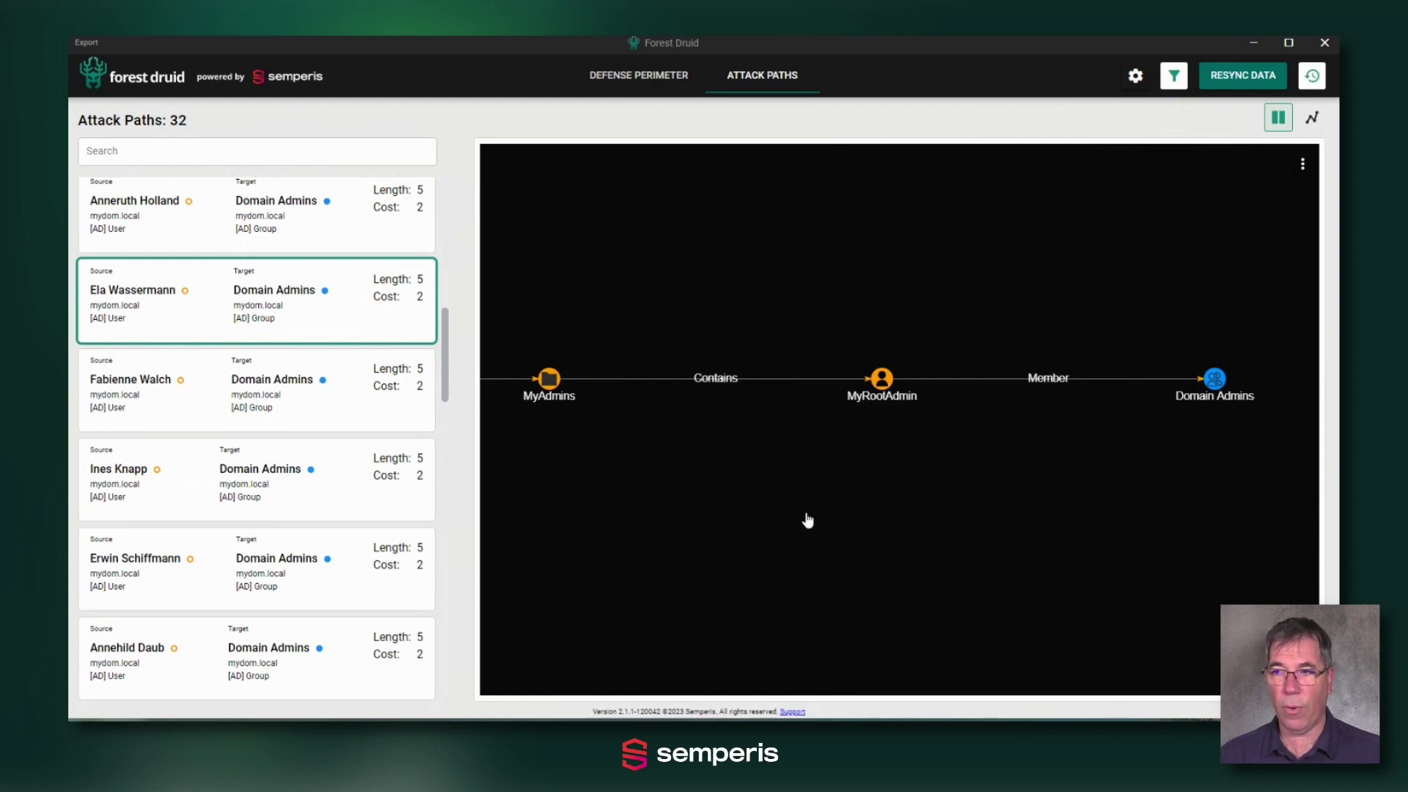
- Show all paths again, search the attack paths for 'root', then clear the search
left_click(296, 317)
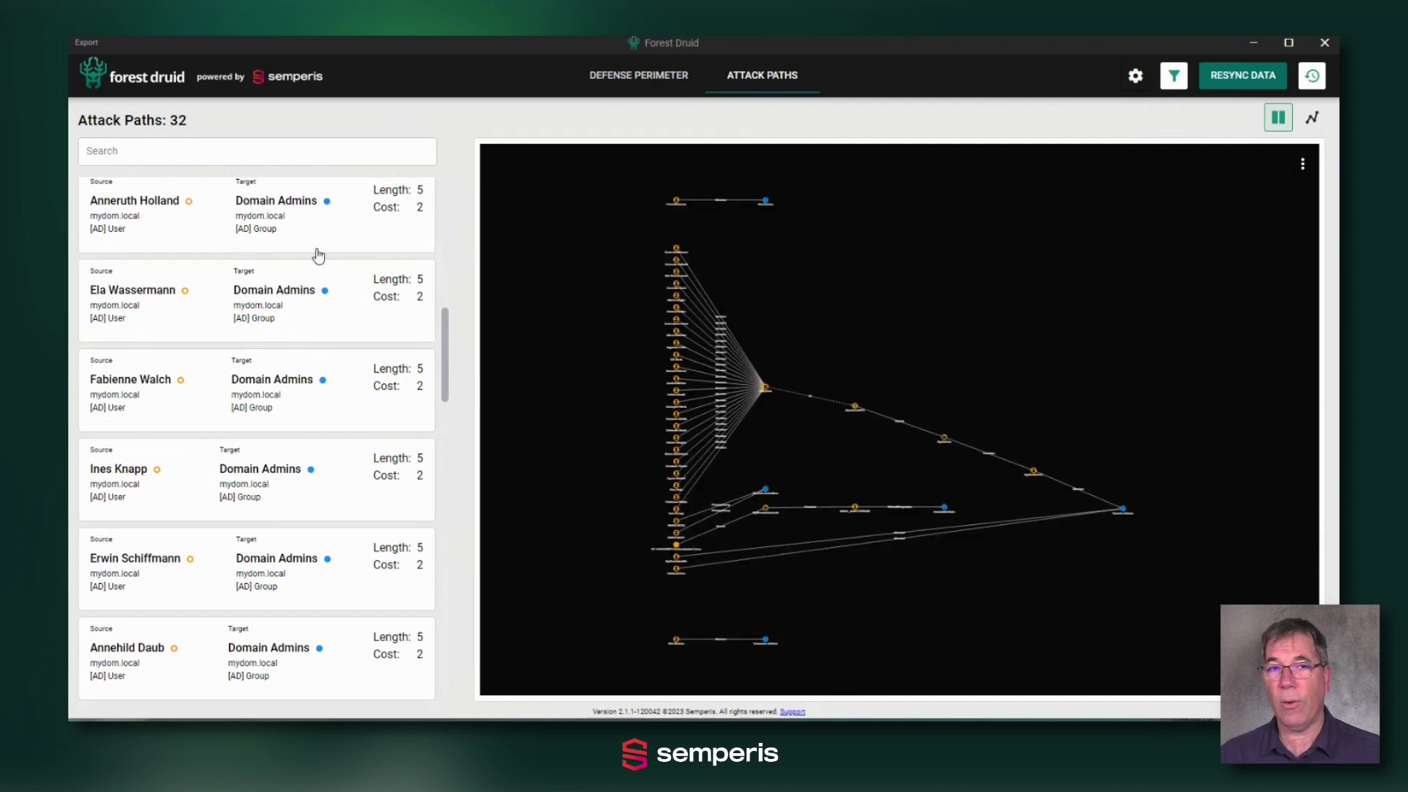
left_click(205, 151)
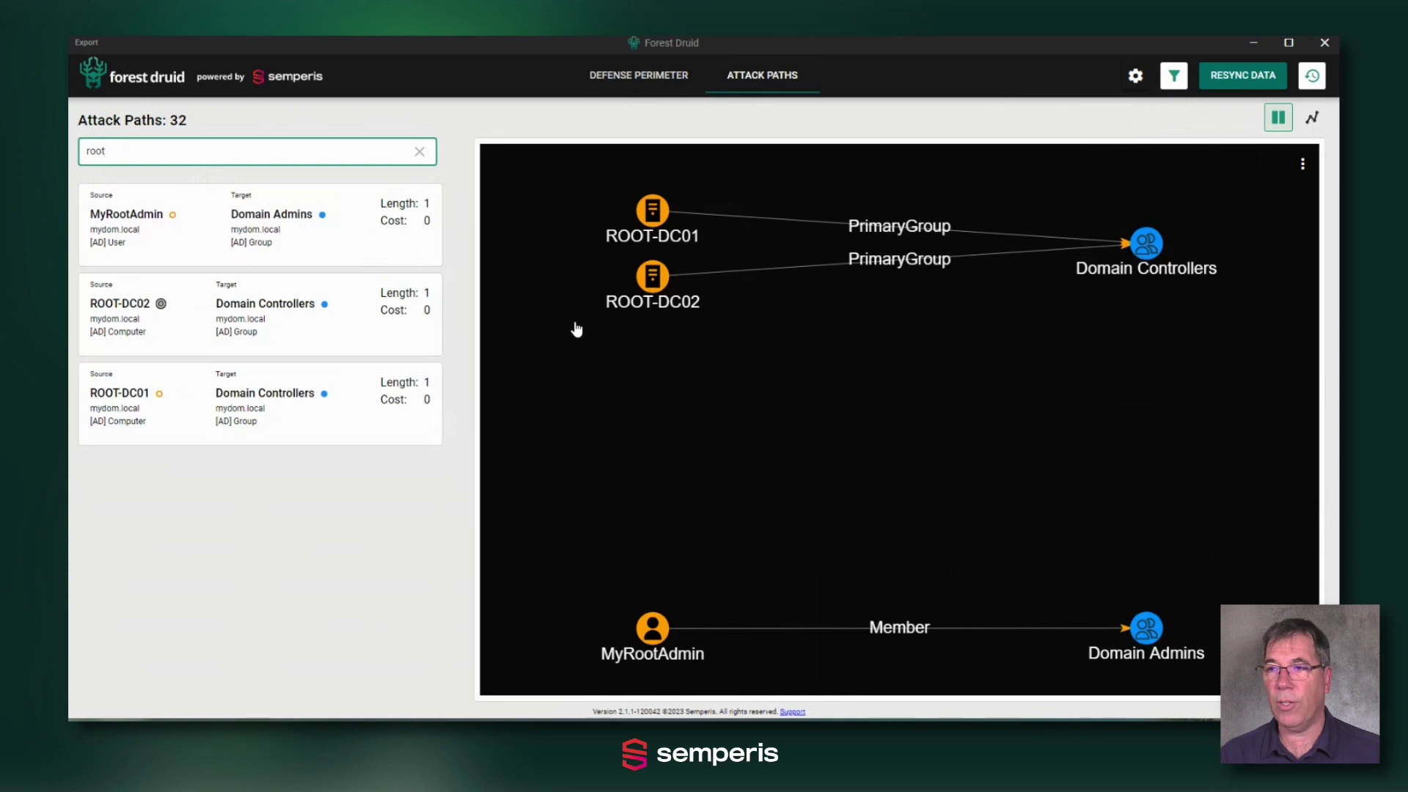
left_click(421, 152)
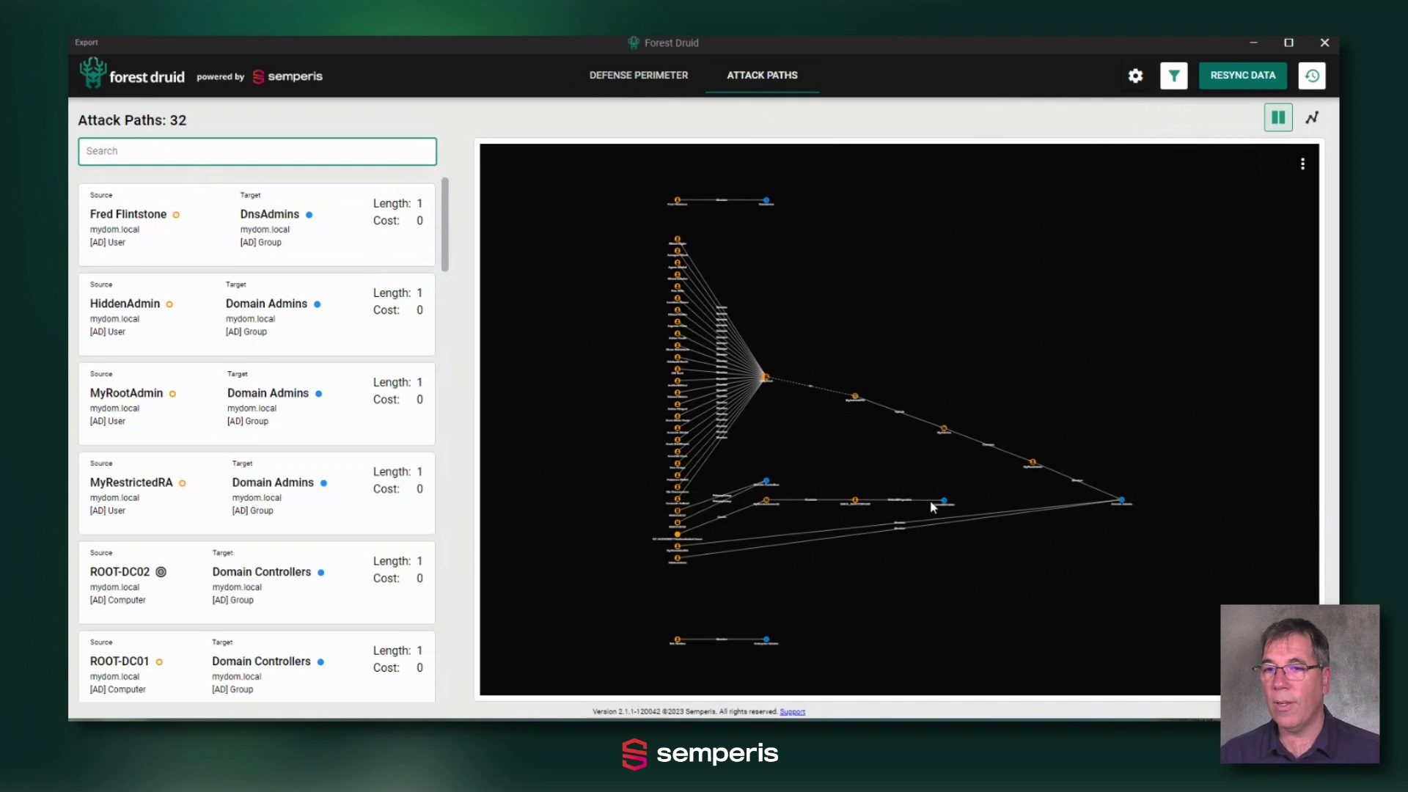
- Set the AdminSDHolder node as the target filter, leaving 2 attack paths
scroll(933, 507, "up", 5)
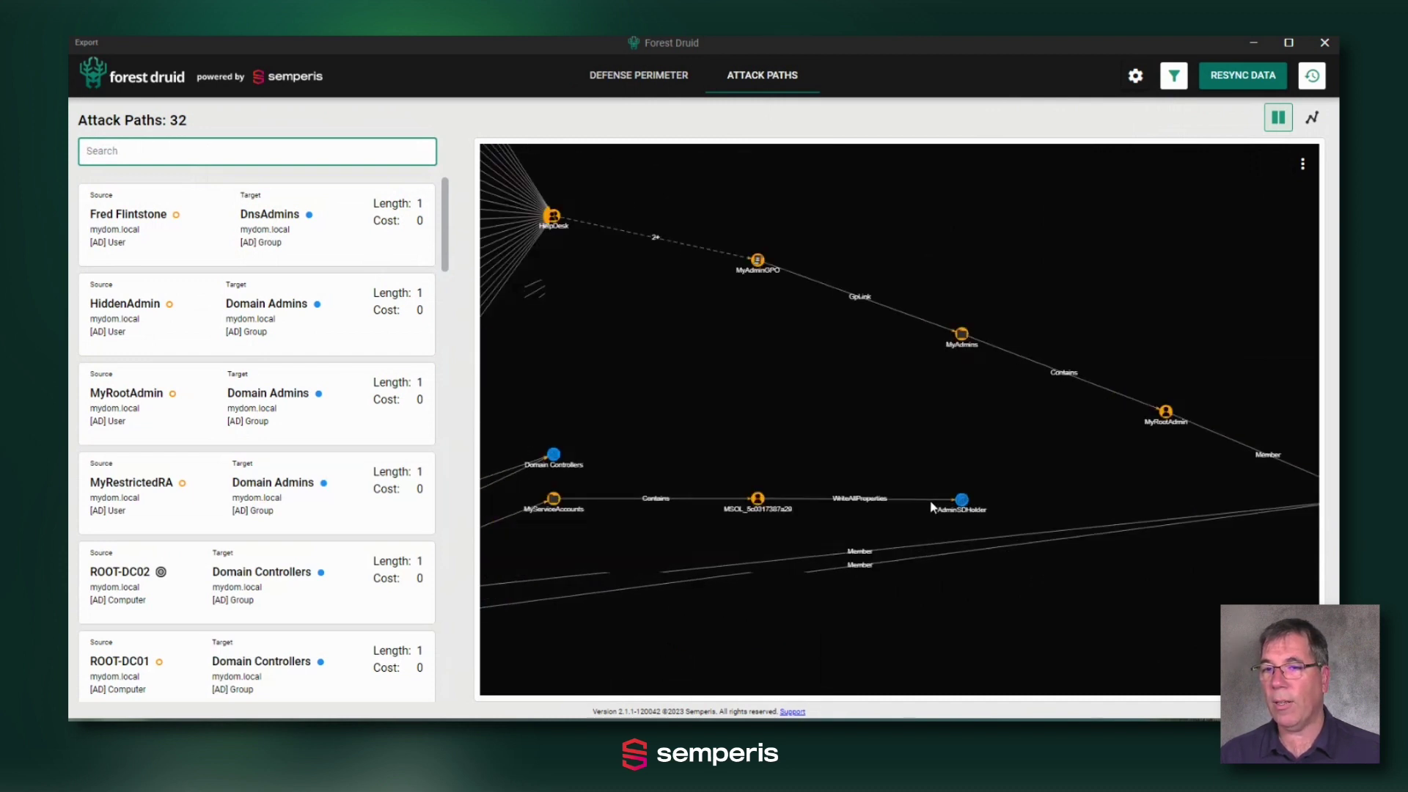
right_click(961, 506)
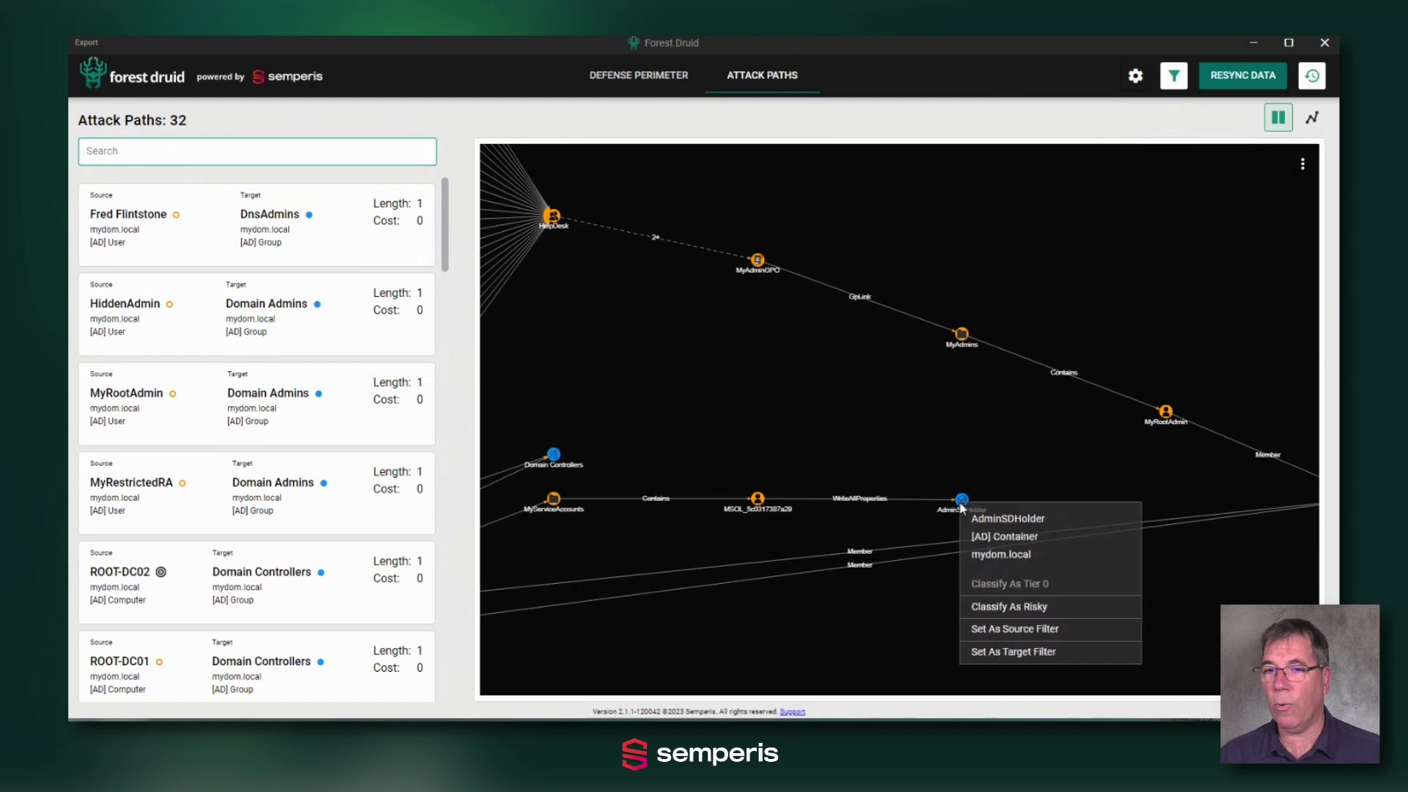
left_click(1020, 652)
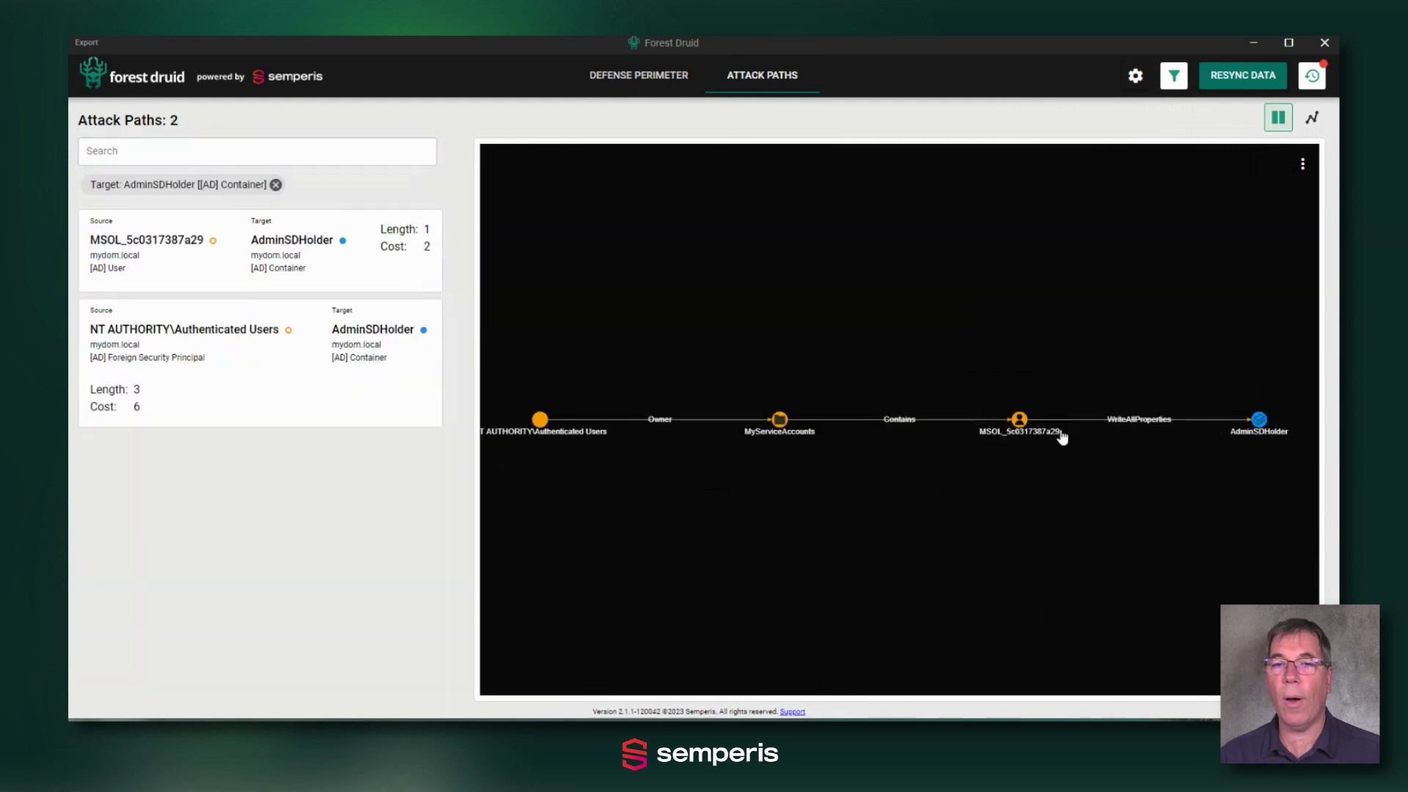